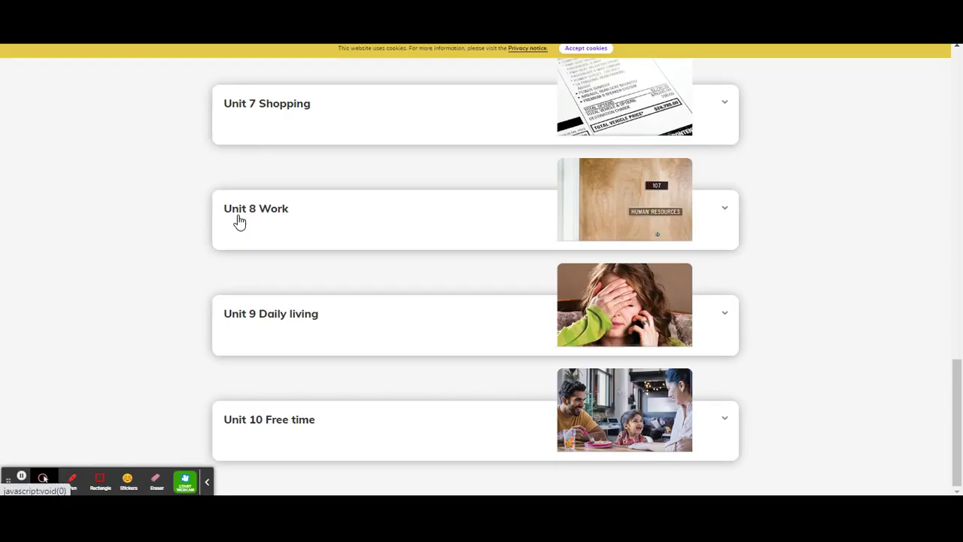
# Expand Unit 8 Work and Lesson A Listening, then open Exercise 3.
pyautogui.click(239, 221)
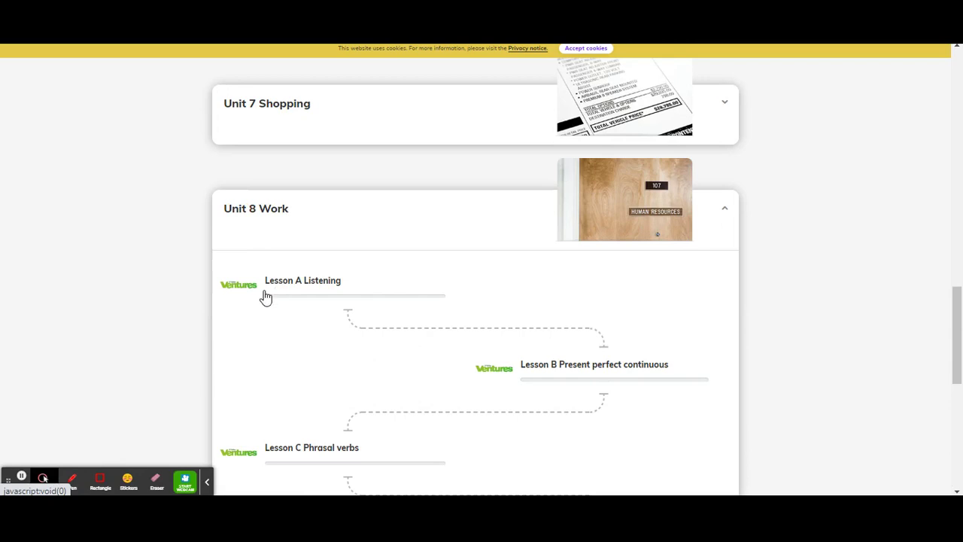
pyautogui.click(324, 301)
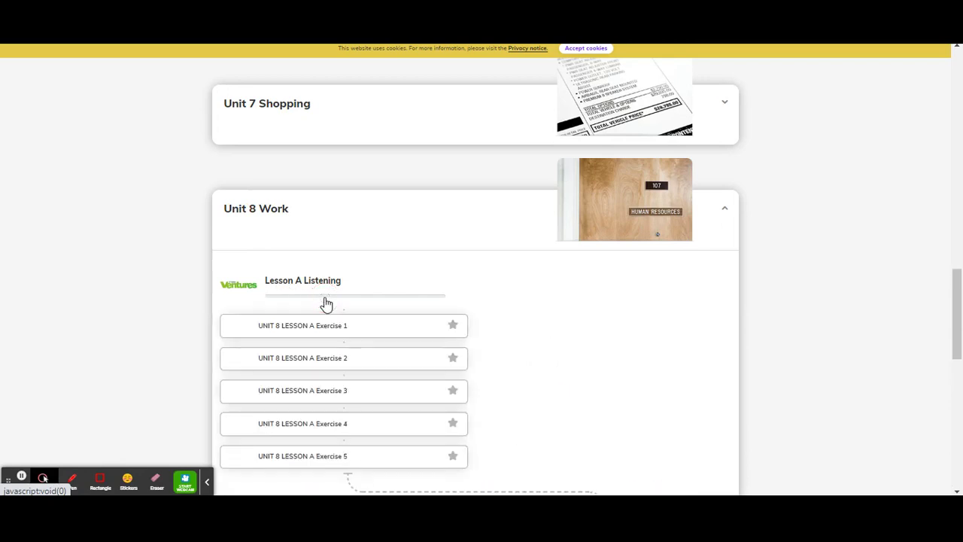
pyautogui.scroll(-2, 325, 303)
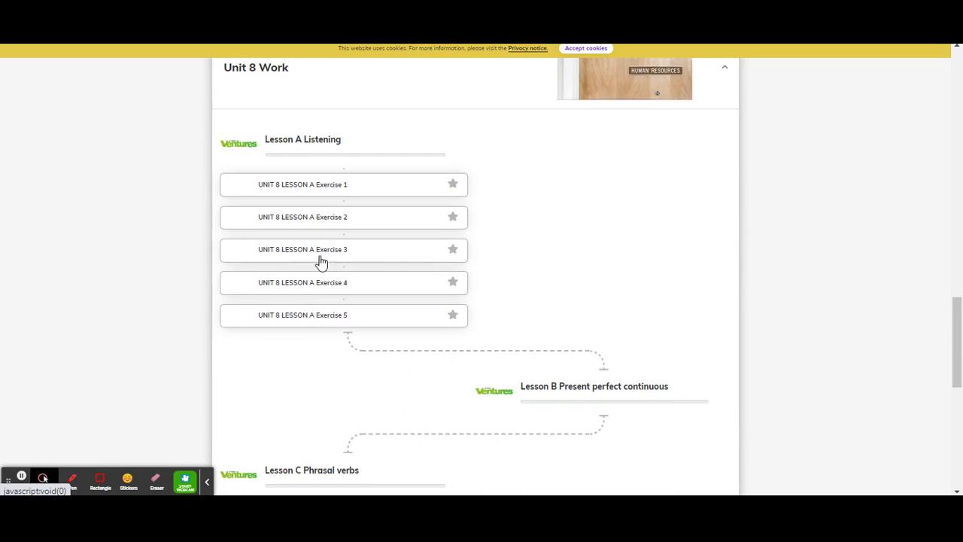
pyautogui.click(359, 261)
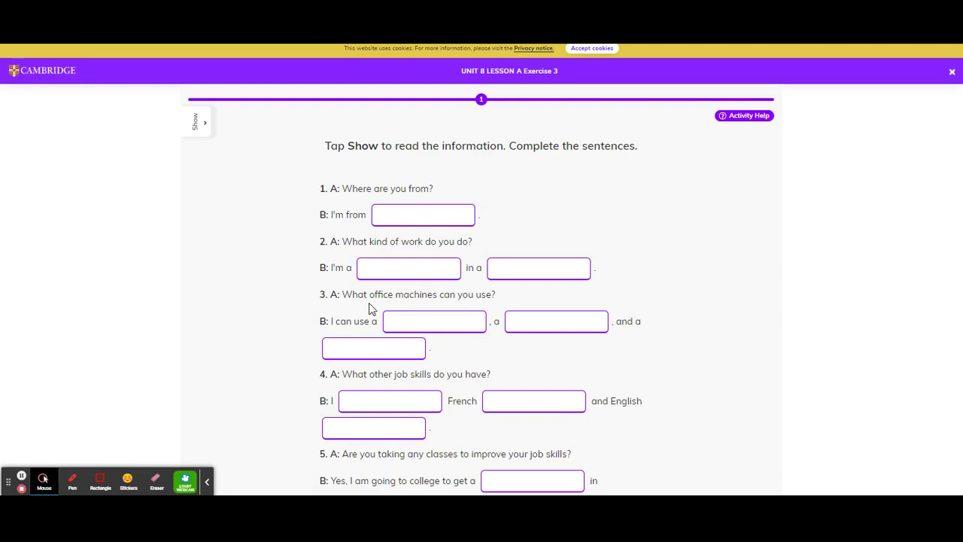
# Scroll down to look over the six work-related dialogue items.
pyautogui.scroll(-2, 315, 186)
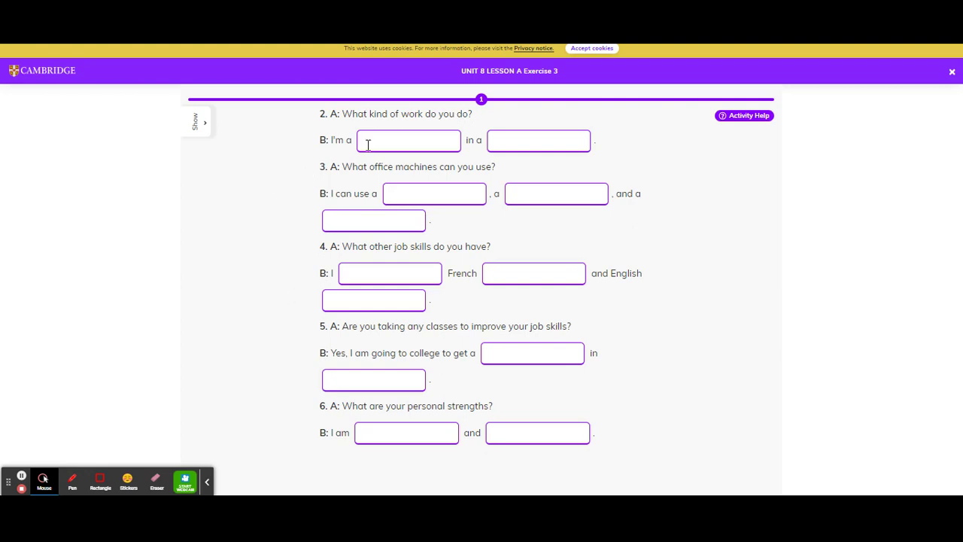
pyautogui.click(197, 122)
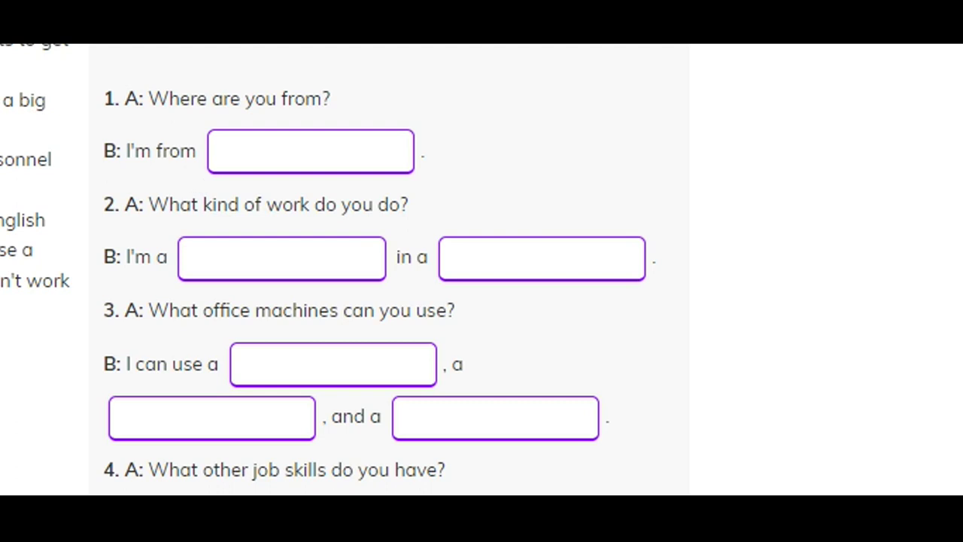
# Answer question 1 with Senegal as the country Marina is from.
pyautogui.click(308, 151)
pyautogui.write('Senegal')
pyautogui.click(566, 179)
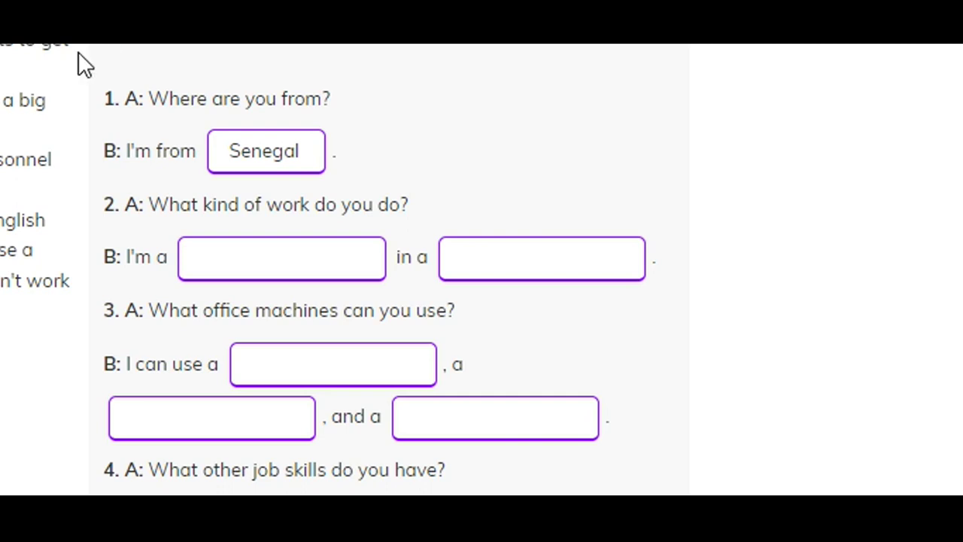
# Fill question 2 with cashier as her job and pharmacy as her workplace.
pyautogui.click(203, 242)
pyautogui.write('cashier')
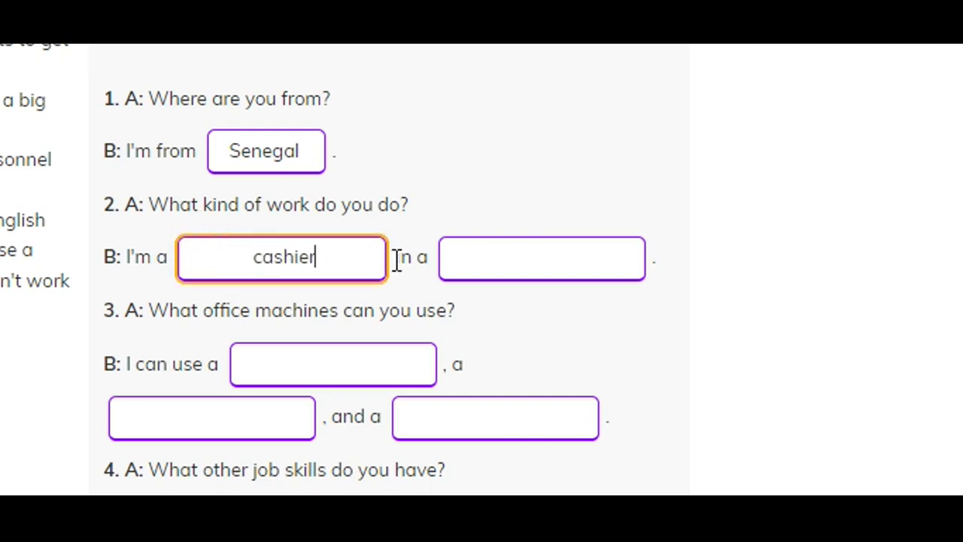
pyautogui.press('Return')
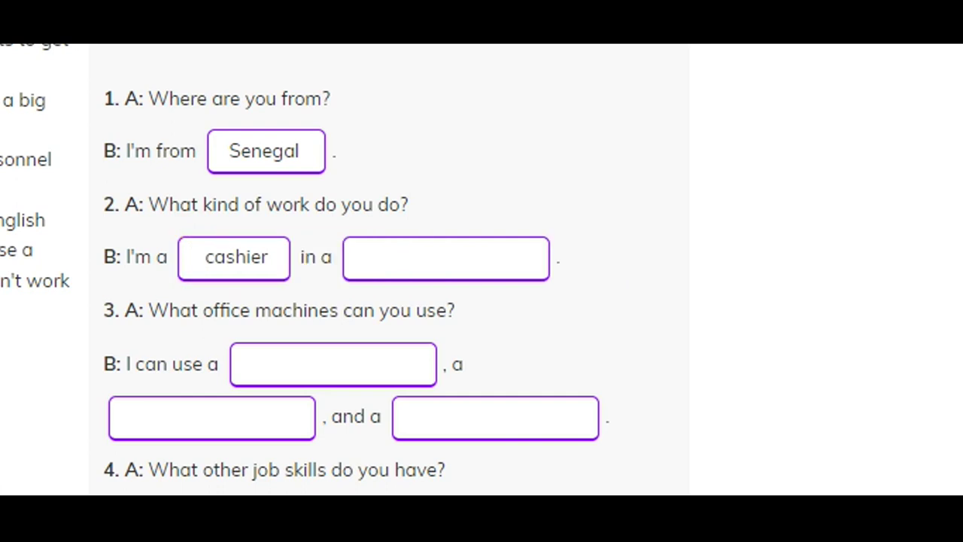
pyautogui.click(471, 250)
pyautogui.write('pharmacy')
pyautogui.press('Return')
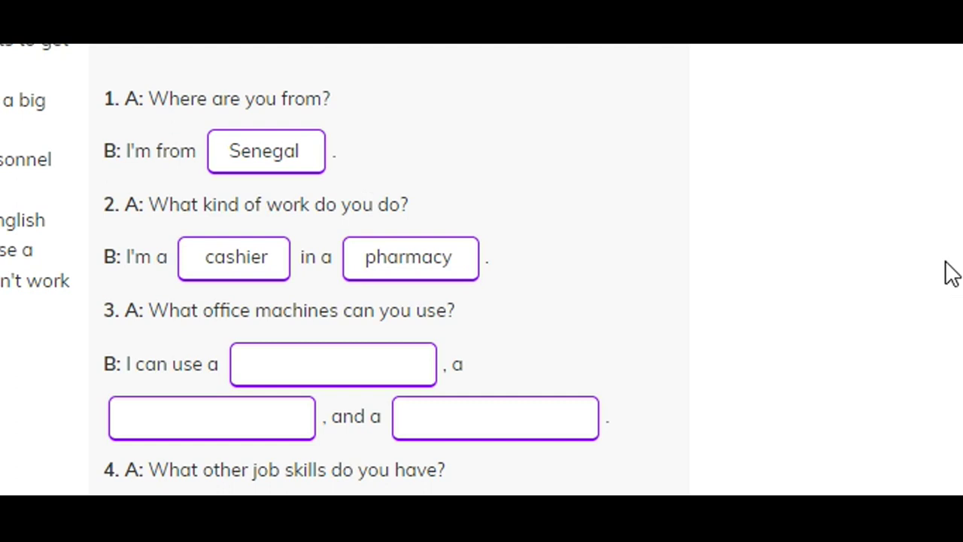
# Enter computer, copy machine and fax machine as the office machines in question 3.
pyautogui.scroll(-3, 508, 323)
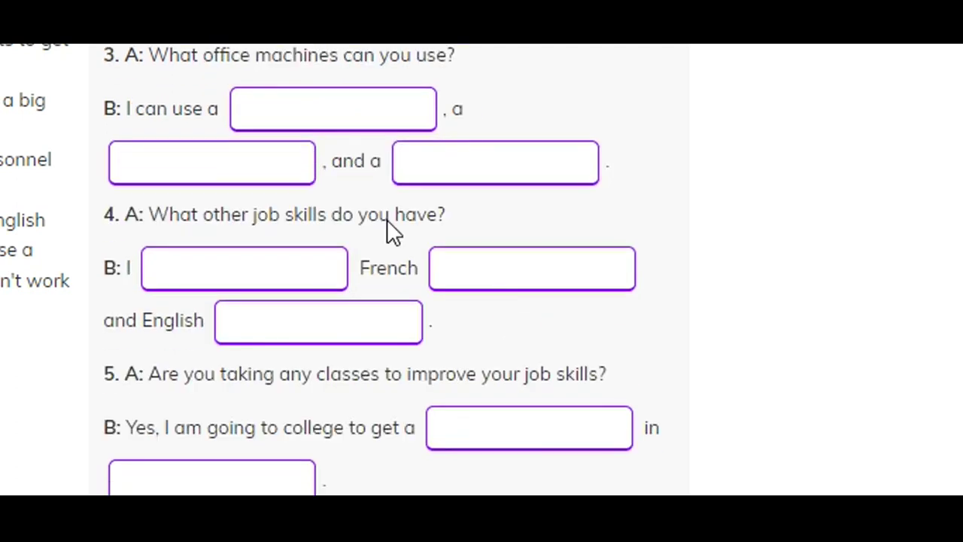
pyautogui.scroll(2, 306, 224)
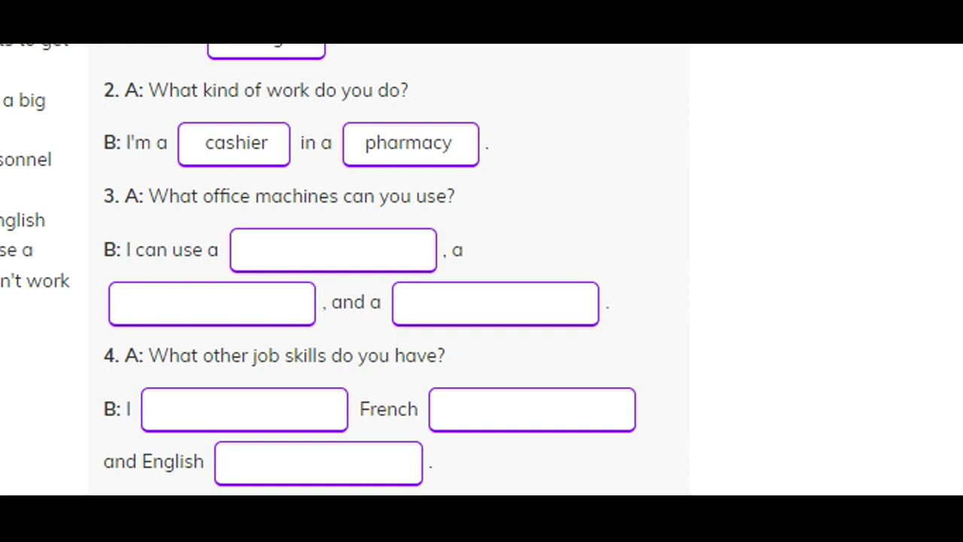
pyautogui.click(266, 239)
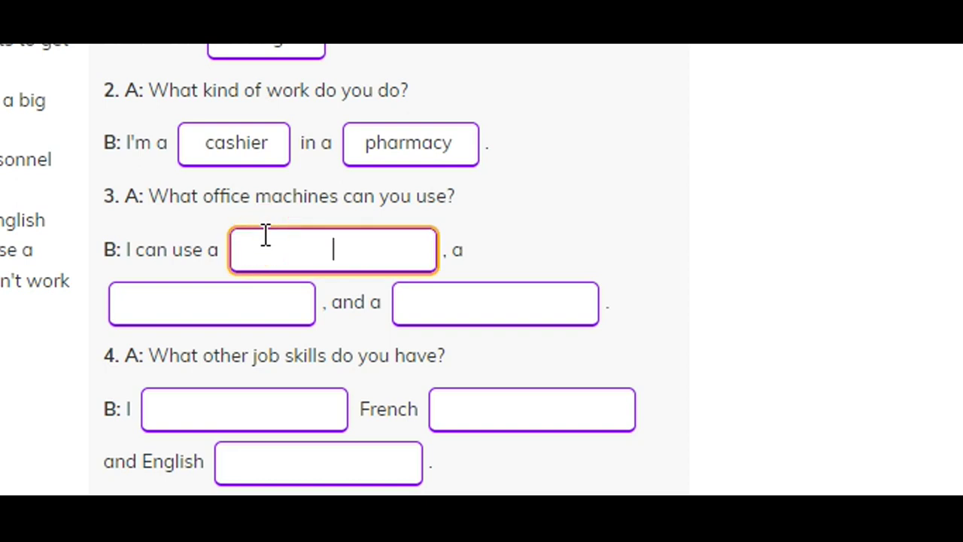
pyautogui.write('computer')
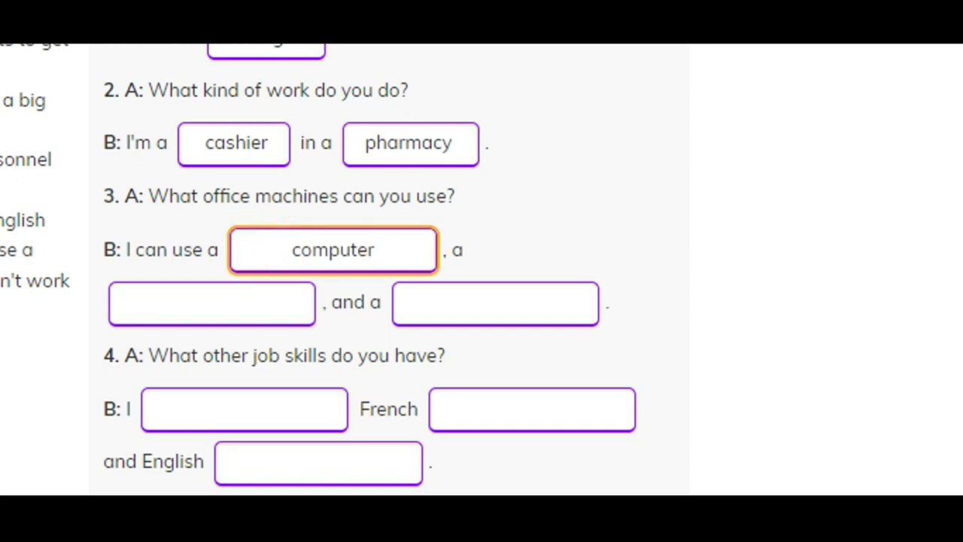
pyautogui.press('Return')
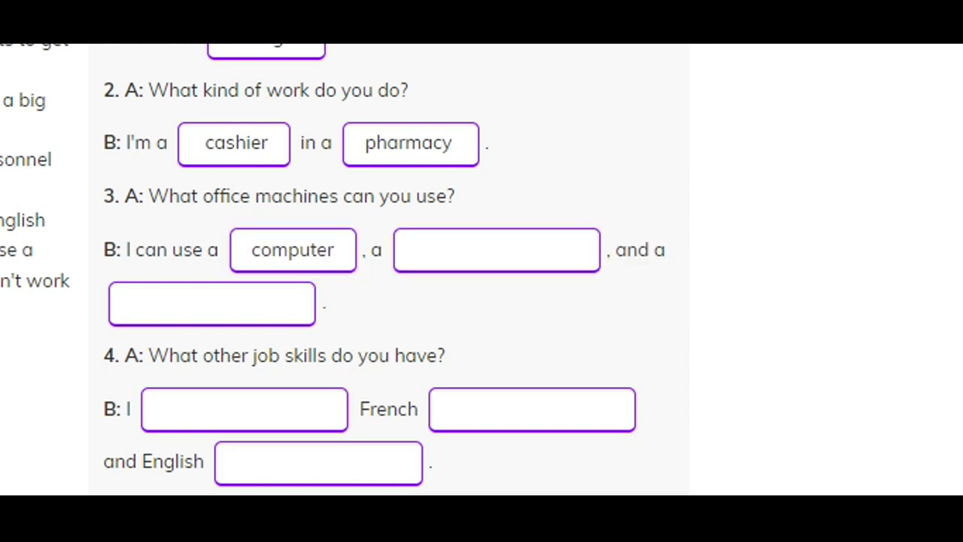
pyautogui.click(444, 266)
pyautogui.write('copy machine')
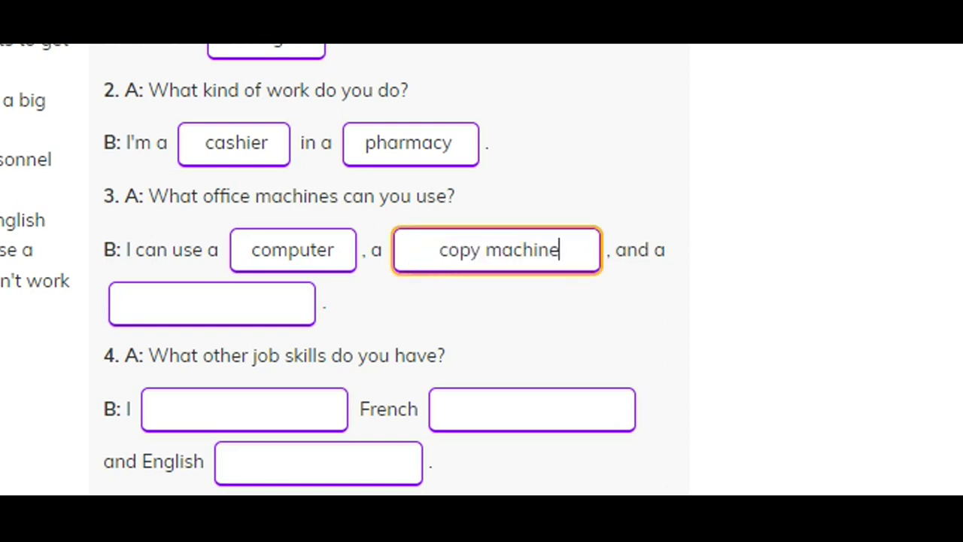
pyautogui.press('Return')
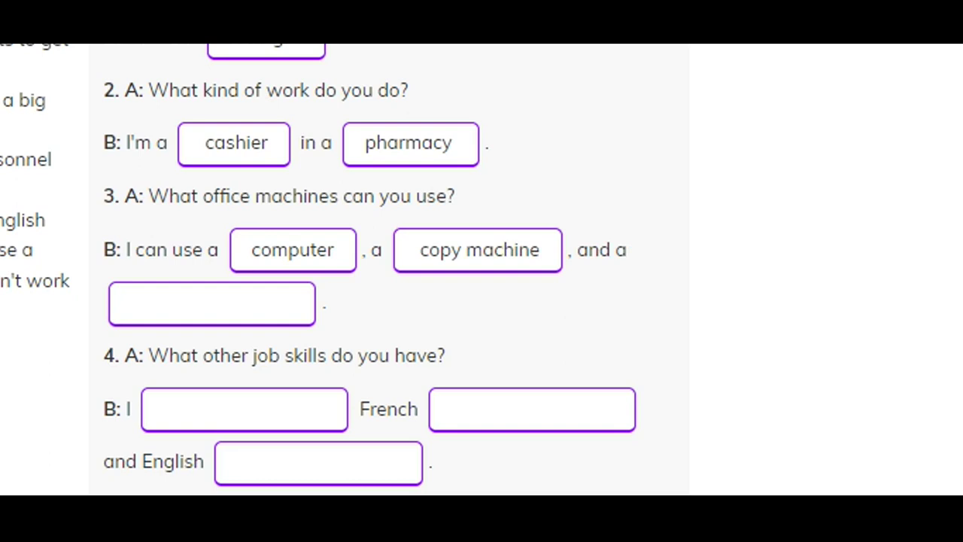
pyautogui.click(135, 312)
pyautogui.write('fax machine')
pyautogui.click(842, 313)
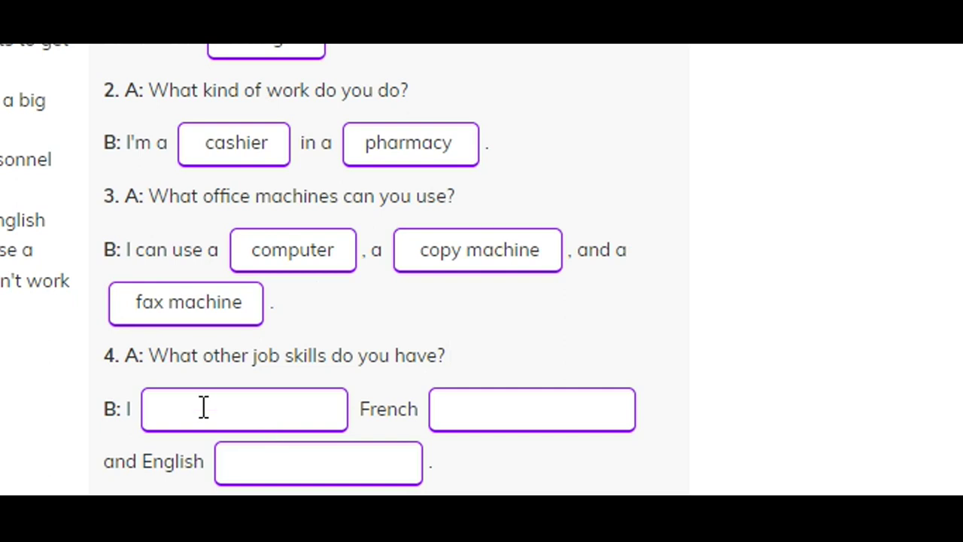
pyautogui.scroll(-2, 202, 406)
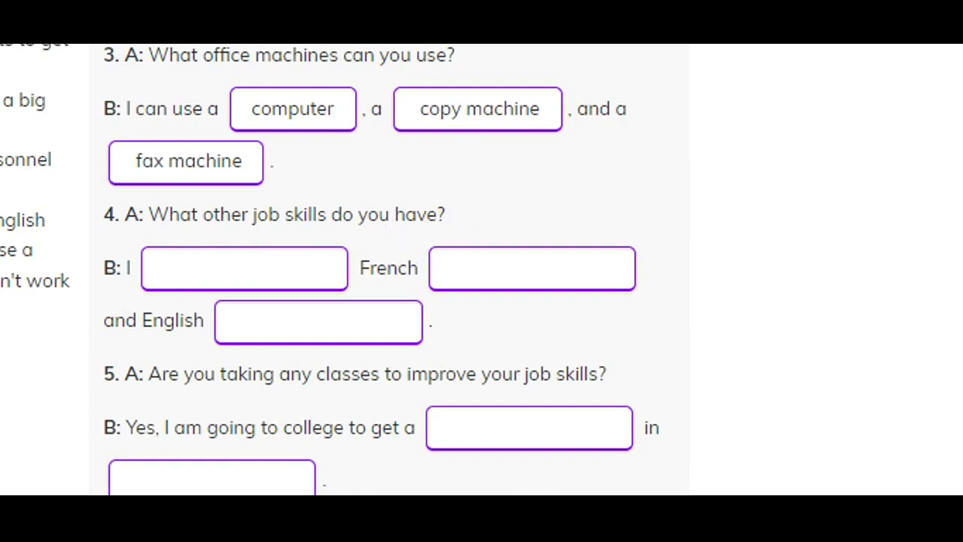
# Fill question 4's blanks with speak, fluently and well, correcting a typo in fluently.
pyautogui.click(207, 267)
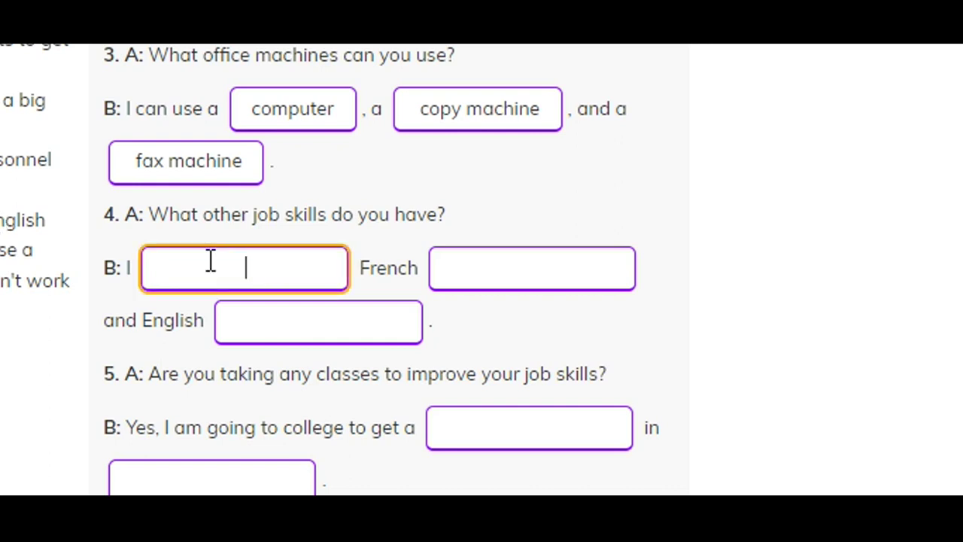
pyautogui.write('speak')
pyautogui.click(452, 271)
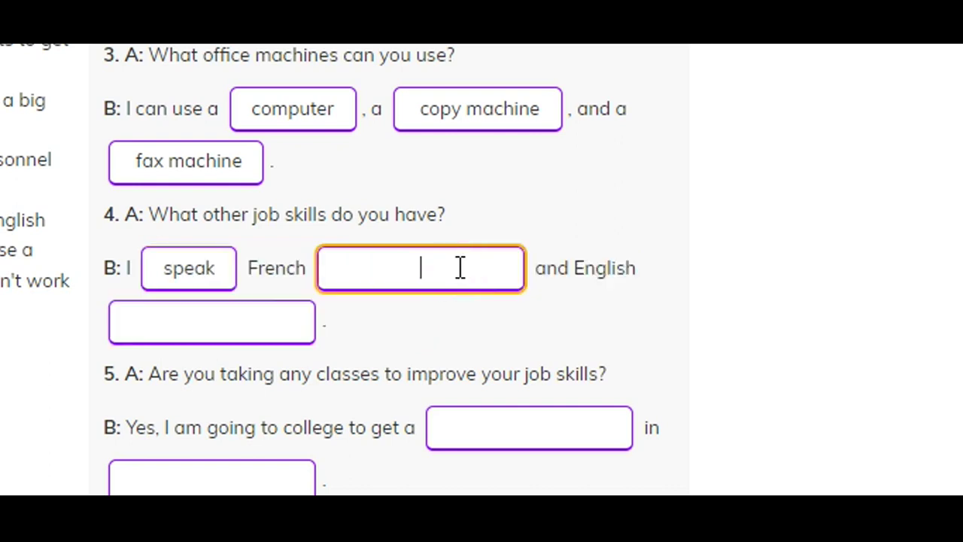
pyautogui.write('fluently')
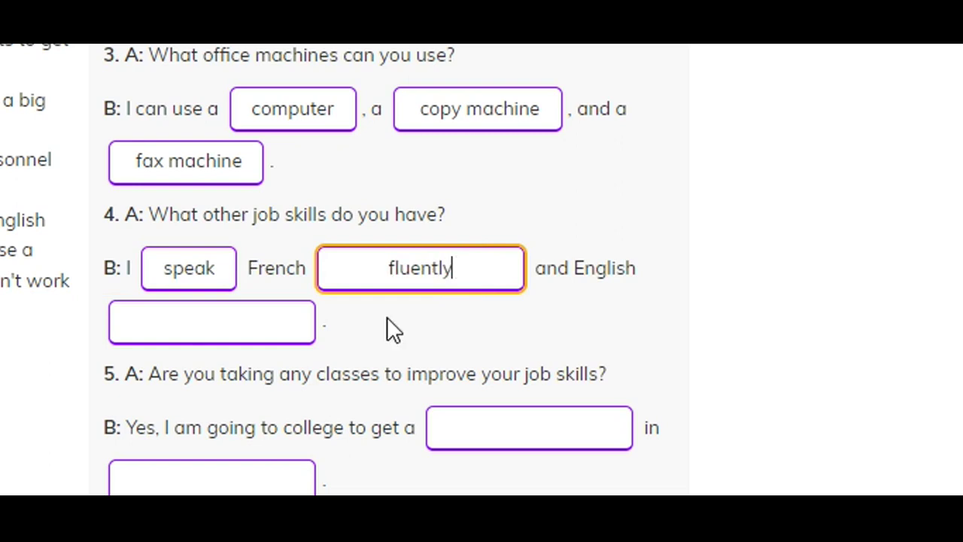
pyautogui.click(218, 320)
pyautogui.write('well')
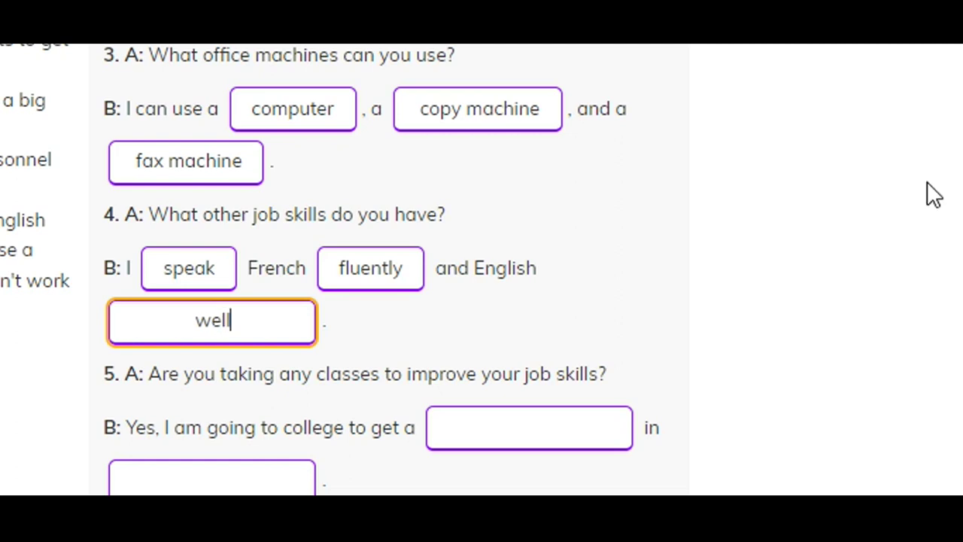
pyautogui.click(926, 207)
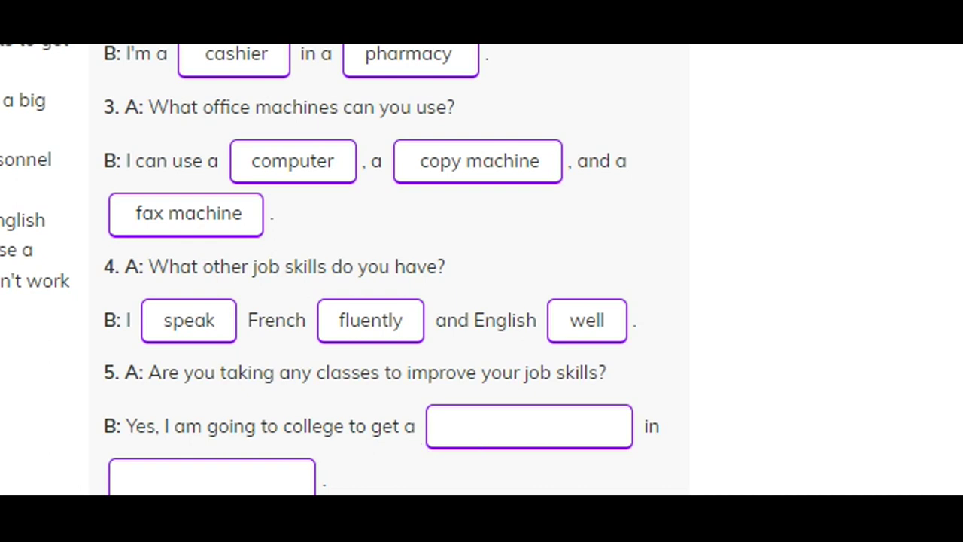
# Answer question 5 with degree and hotel management.
pyautogui.scroll(-3, 161, 69)
pyautogui.click(559, 228)
pyautogui.write('degree')
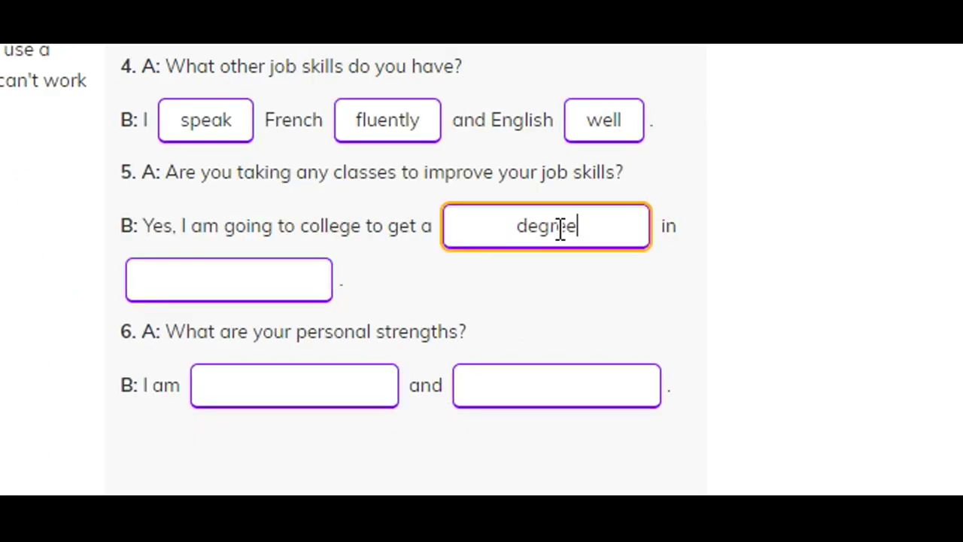
pyautogui.click(250, 280)
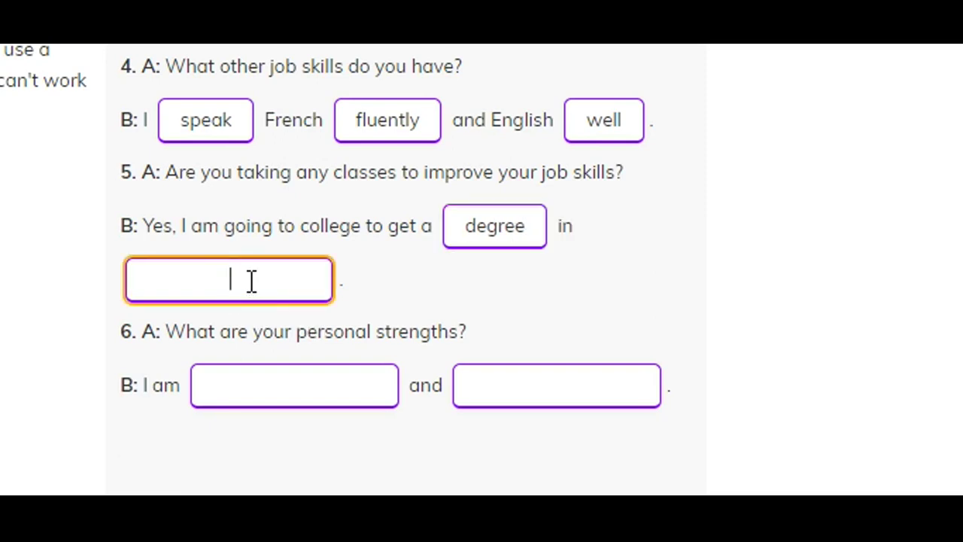
pyautogui.write('hotel management')
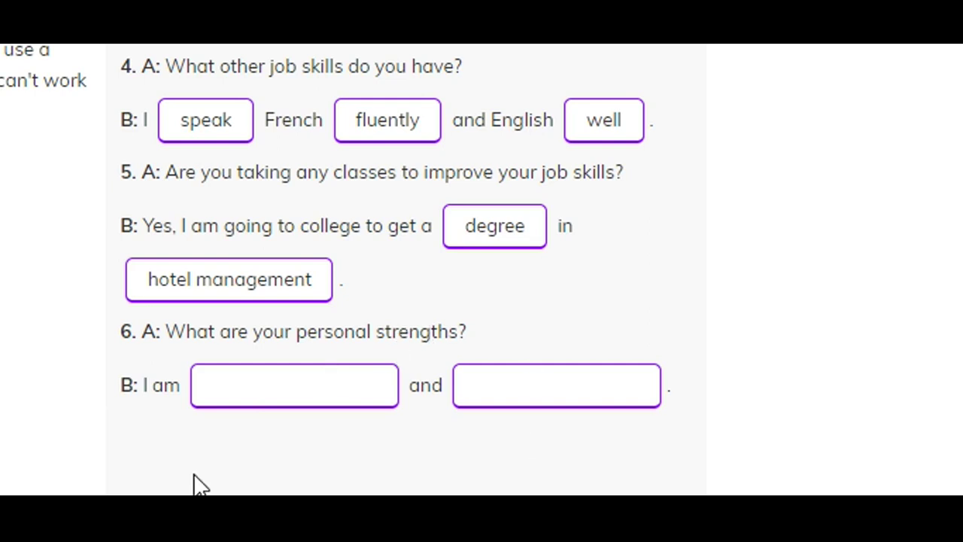
# Fill question 6 with reliable and friendly, fixing a typo in friendly.
pyautogui.click(226, 393)
pyautogui.write('reliable')
pyautogui.click(550, 398)
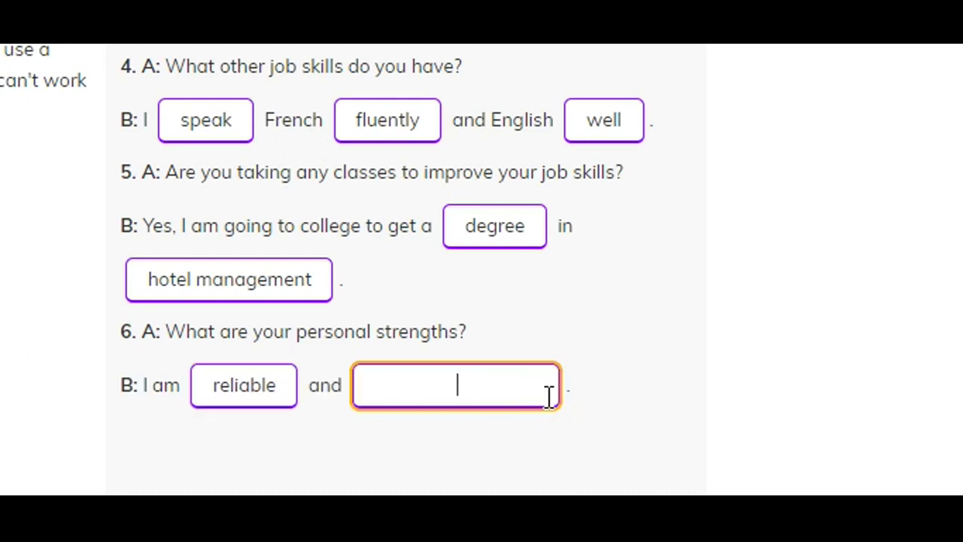
pyautogui.write('friendly')
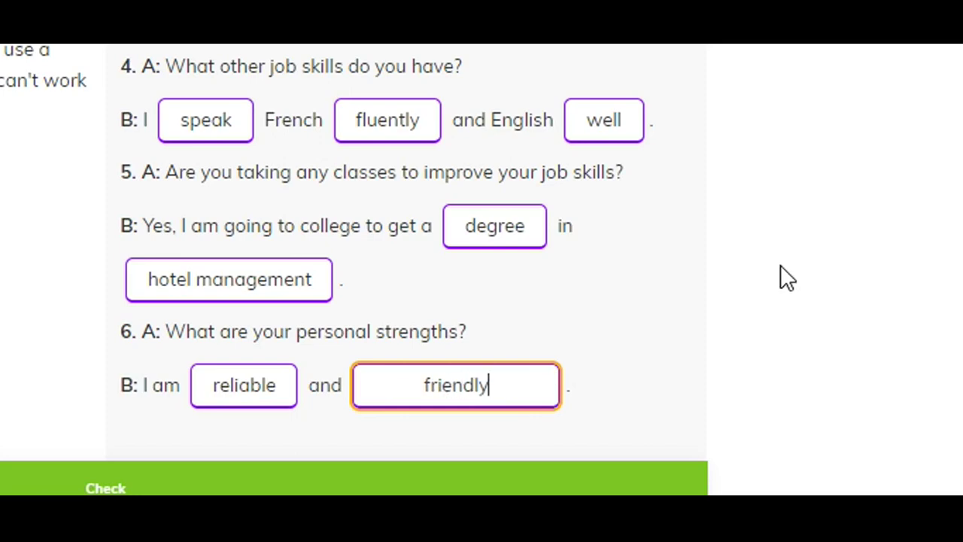
pyautogui.click(798, 227)
# Scroll up and down through the exercise to review all six answered items.
pyautogui.scroll(2, 568, 215)
pyautogui.scroll(1, 568, 215)
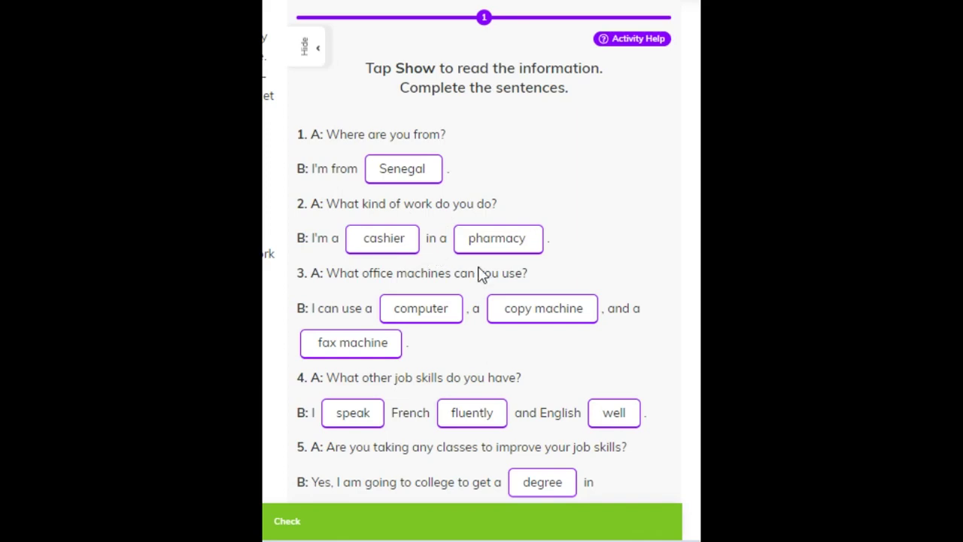
pyautogui.scroll(-3, 354, 303)
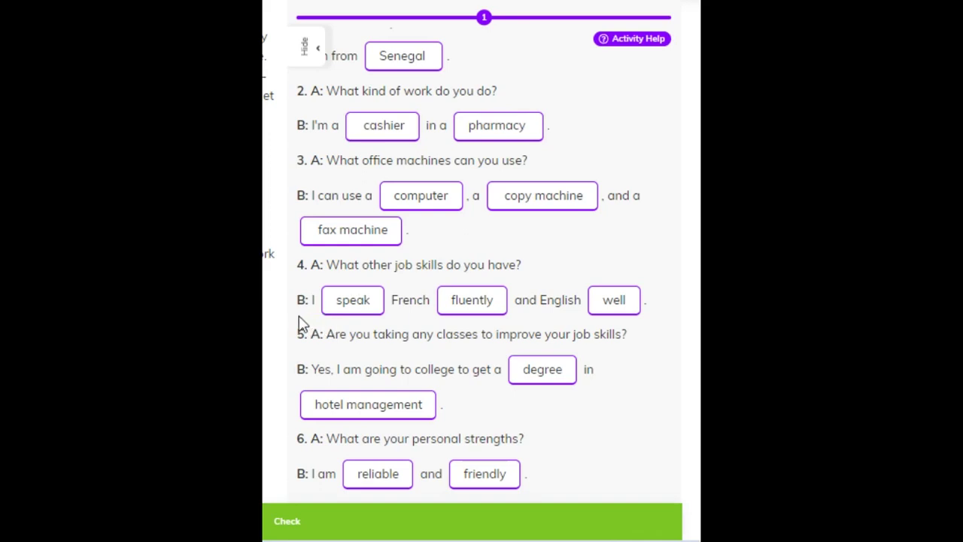
pyautogui.scroll(-2, 299, 324)
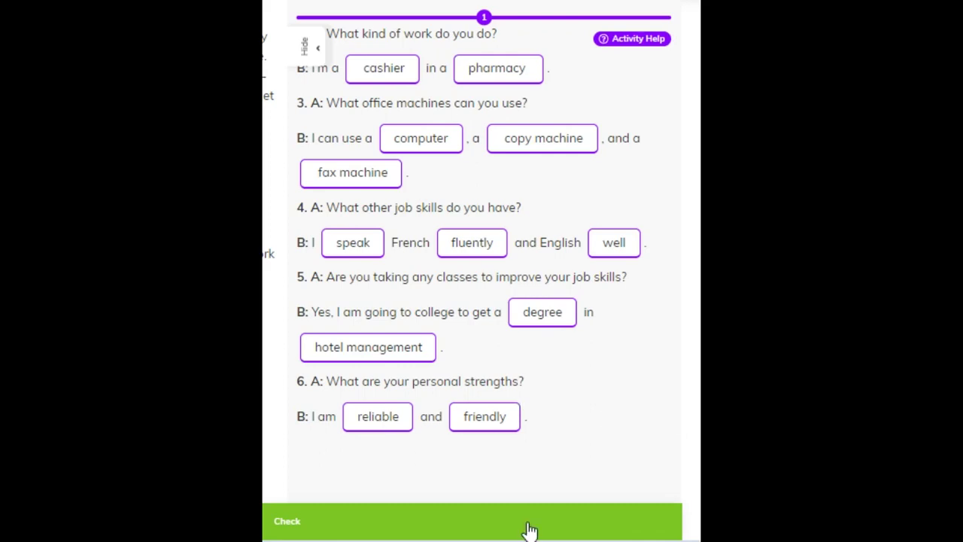
# Check all answers, then go on to the 'Amazing!' results screen scoring 13 out of 13.
pyautogui.click(294, 527)
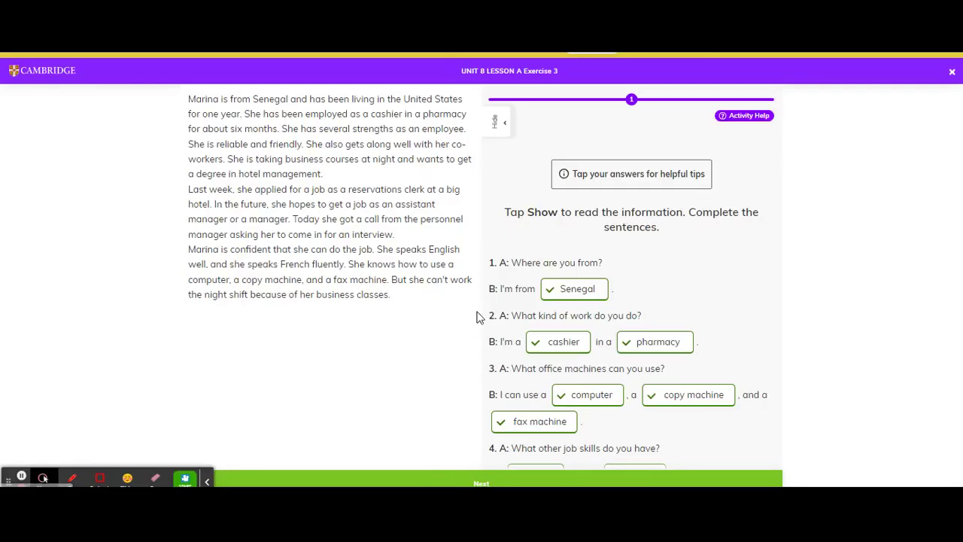
pyautogui.scroll(-5, 512, 404)
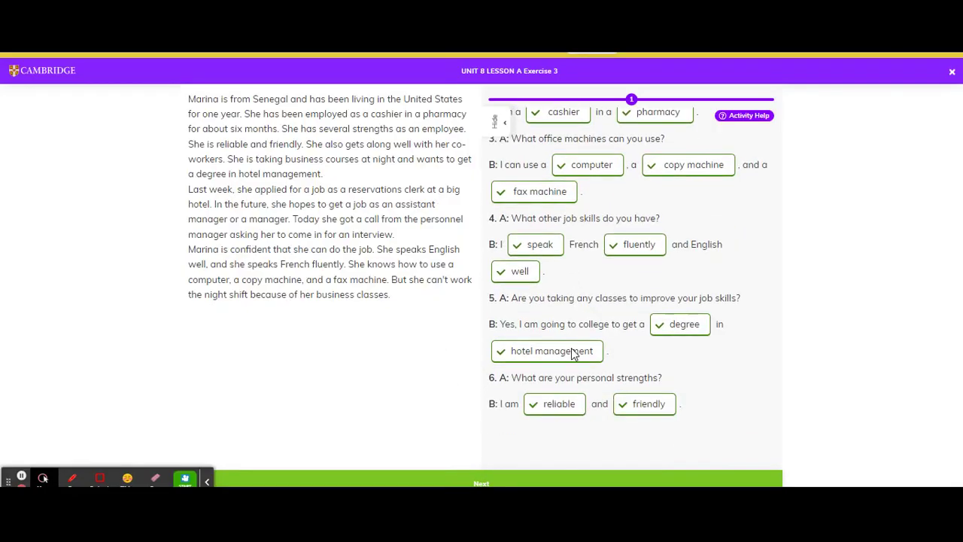
pyautogui.scroll(5, 572, 354)
pyautogui.click(542, 482)
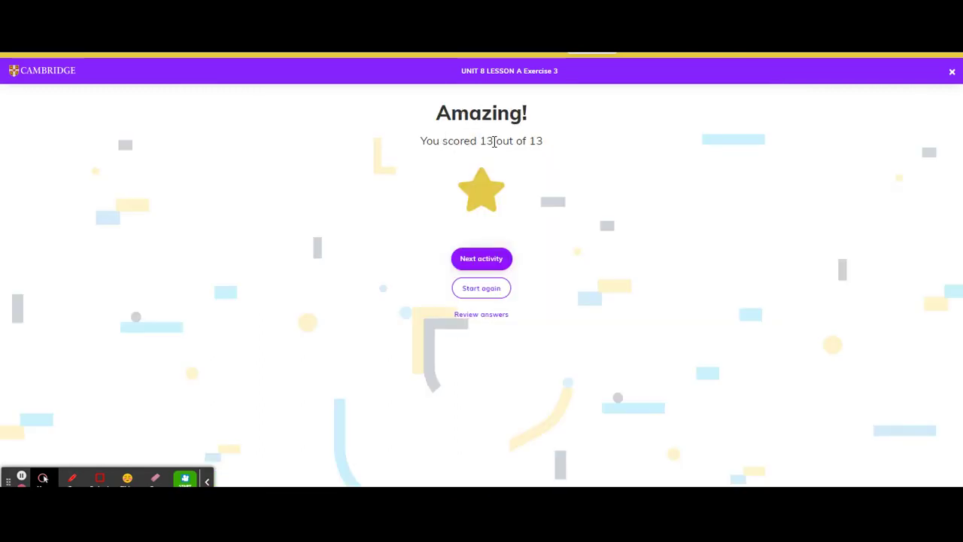
# Exit the results screen back to Unit 8 Work's Lesson A Listening exercise list.
pyautogui.click(470, 271)
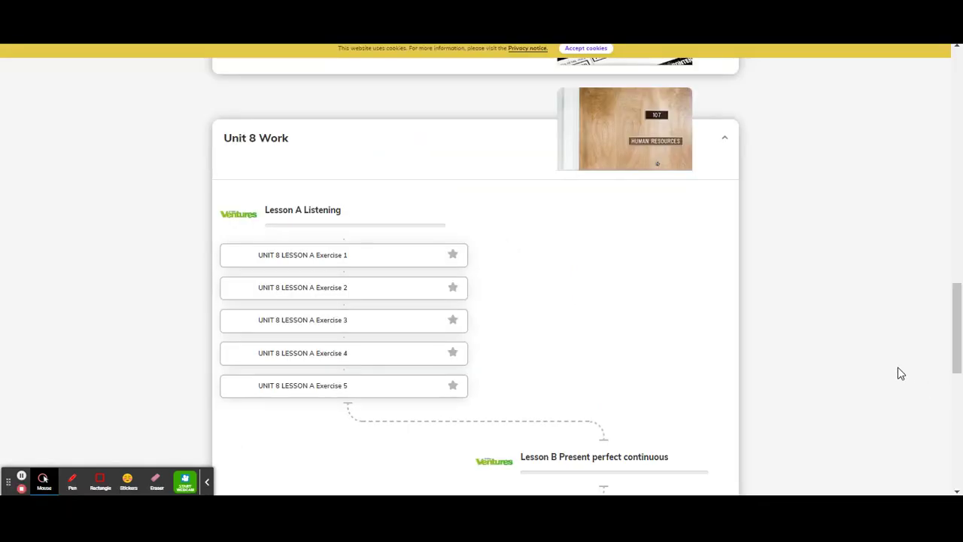